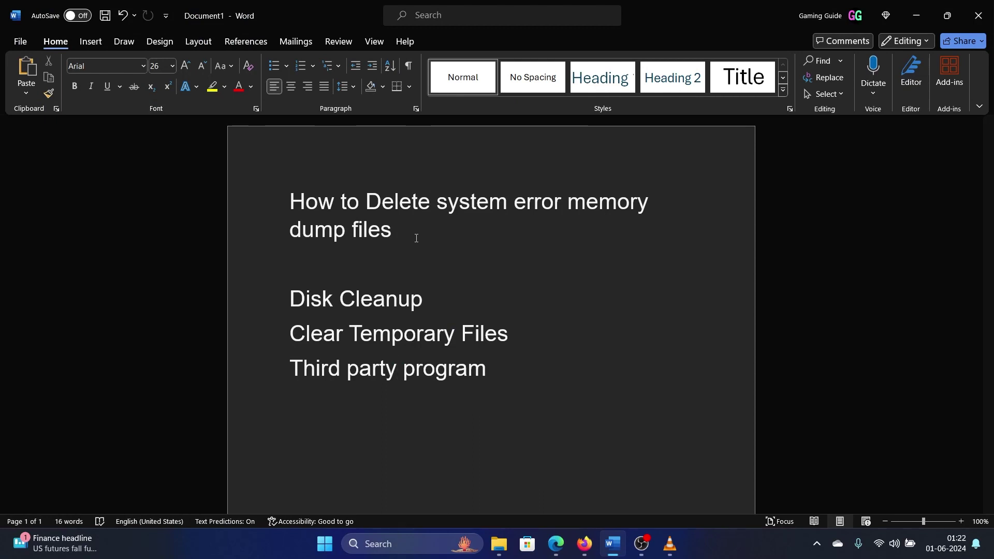
- Launch Disk Cleanup from Windows search for drive C:
click(414, 544)
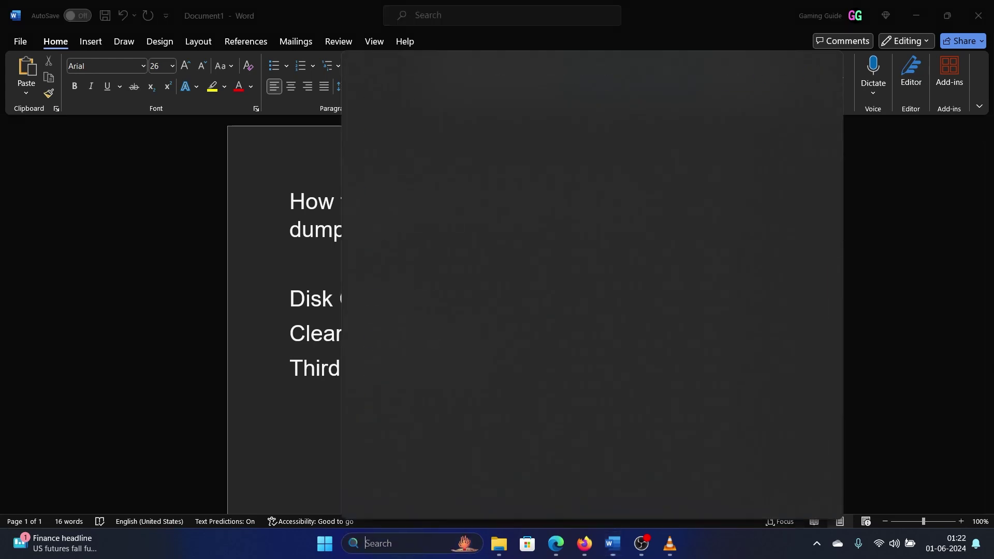
text(disk)
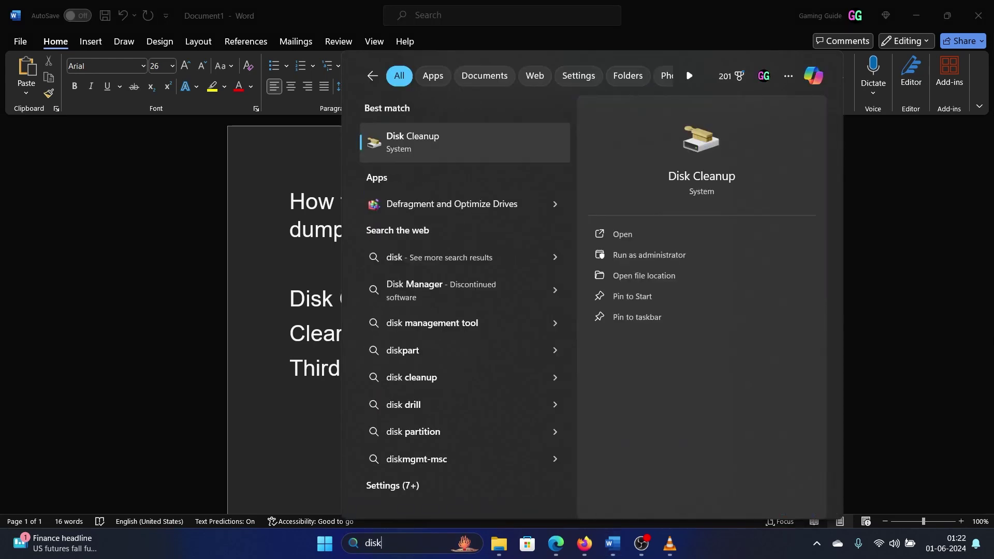
click(502, 140)
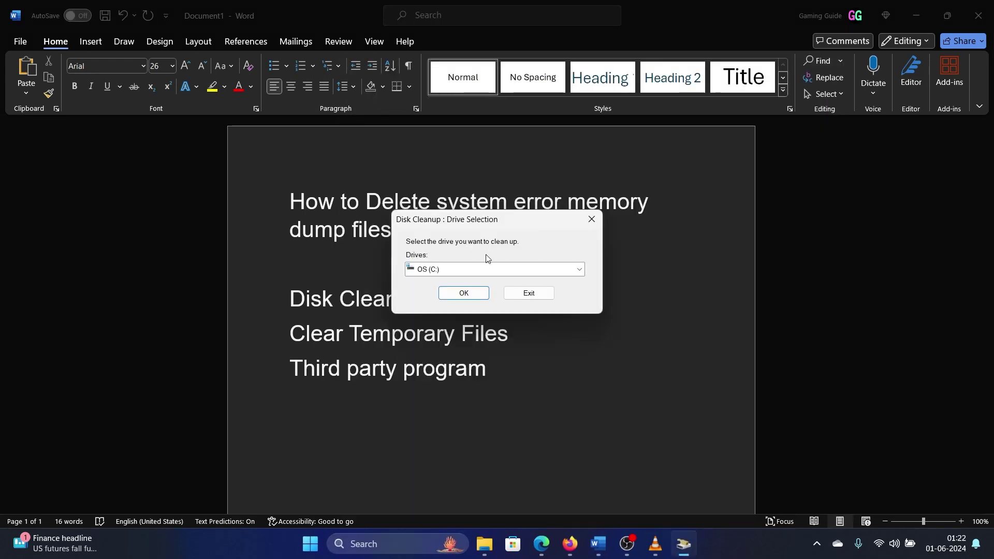
click(463, 293)
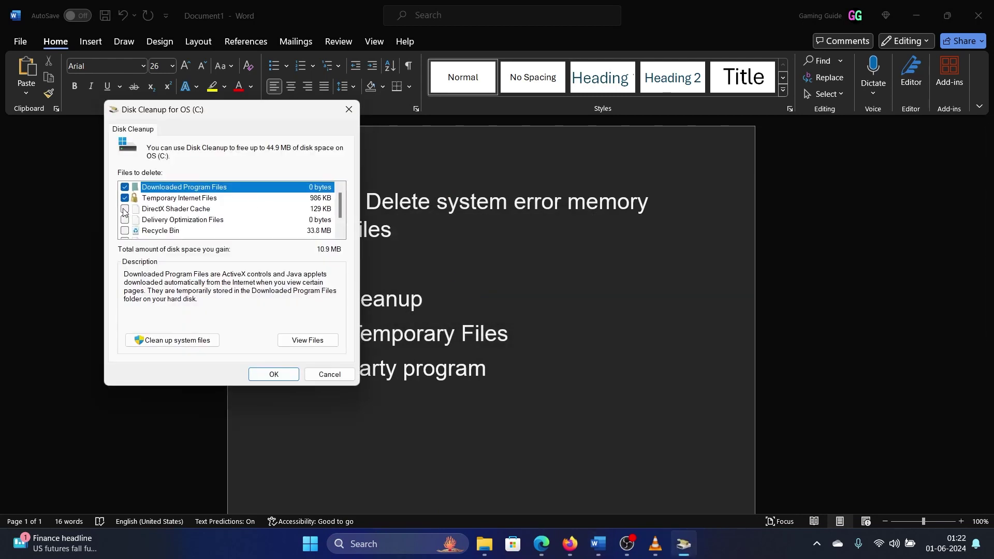
- Tick DirectX Shader Cache, Delivery Optimization Files and Recycle Bin, then rescan C: including system files
click(124, 208)
scroll(124, 208, down, 1)
click(124, 197)
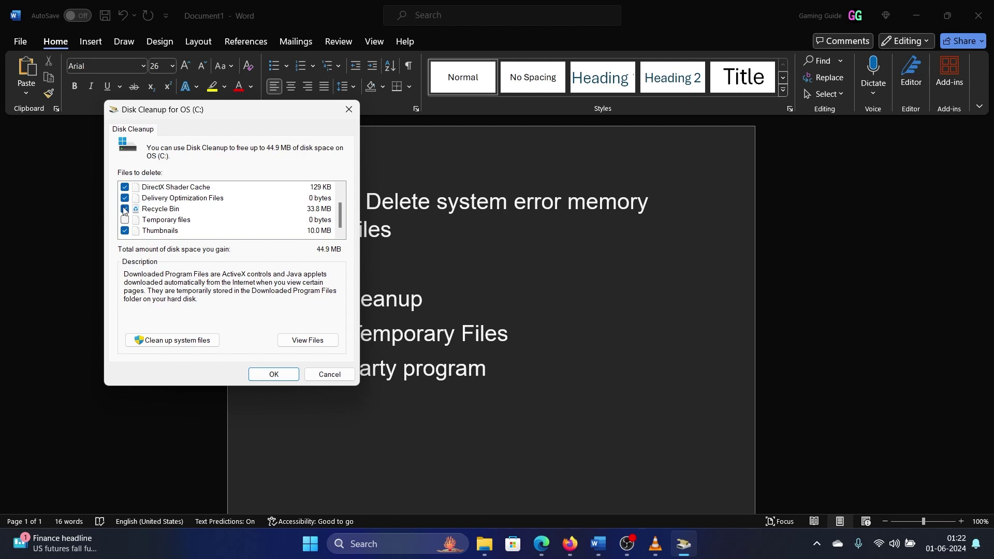
click(124, 220)
click(158, 345)
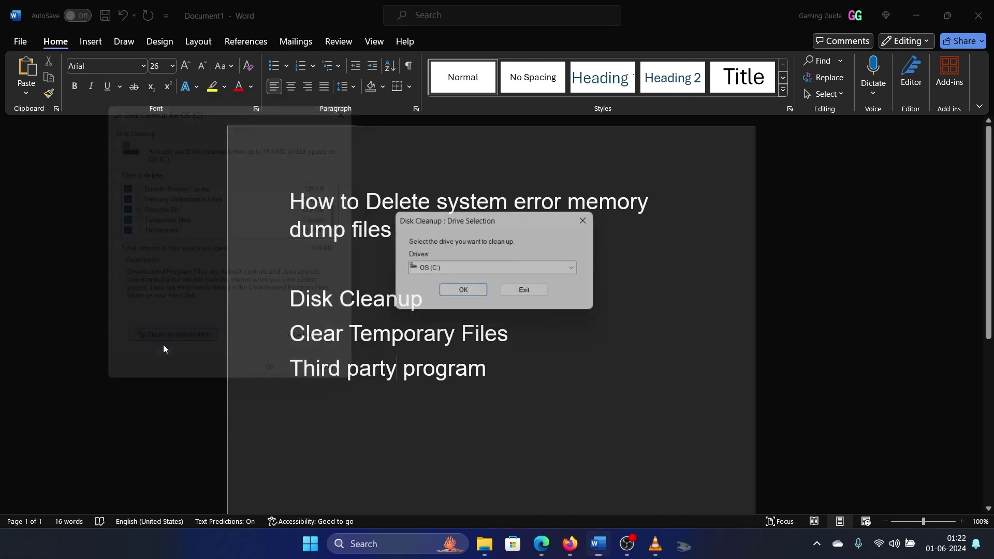
click(463, 293)
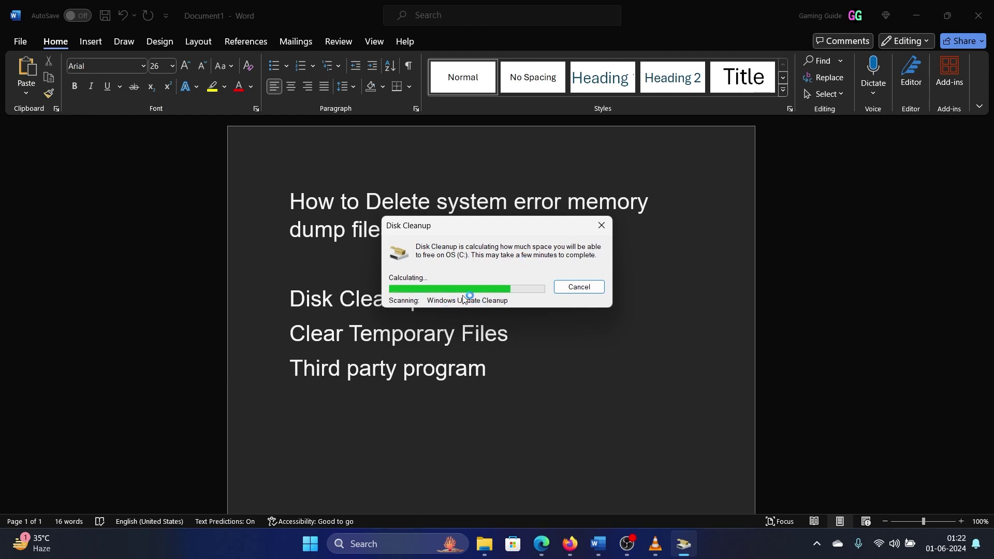
- Close Disk Cleanup and check the 'Clear Temporary Files' line in the Word notes
click(365, 126)
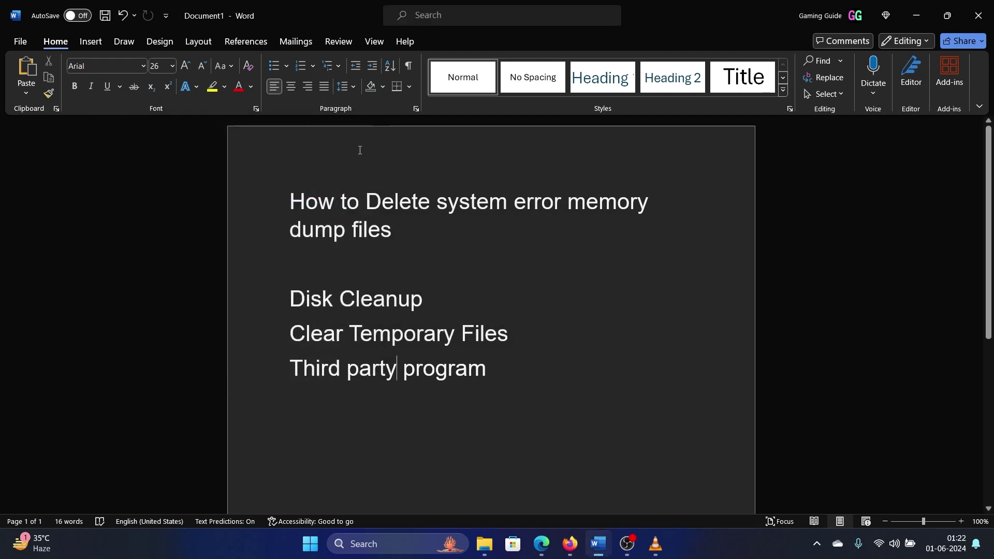
click(303, 333)
drag(286, 334, 498, 340)
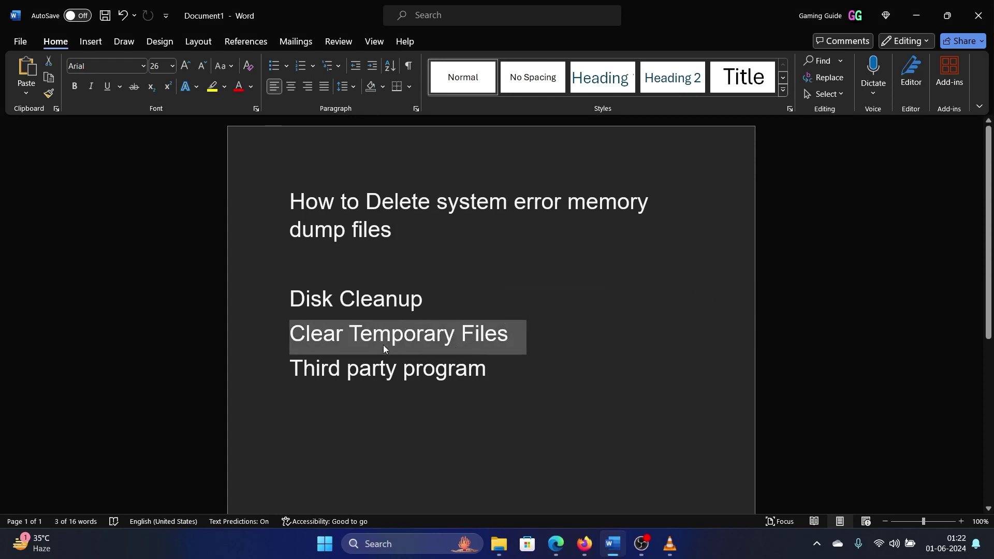
click(366, 341)
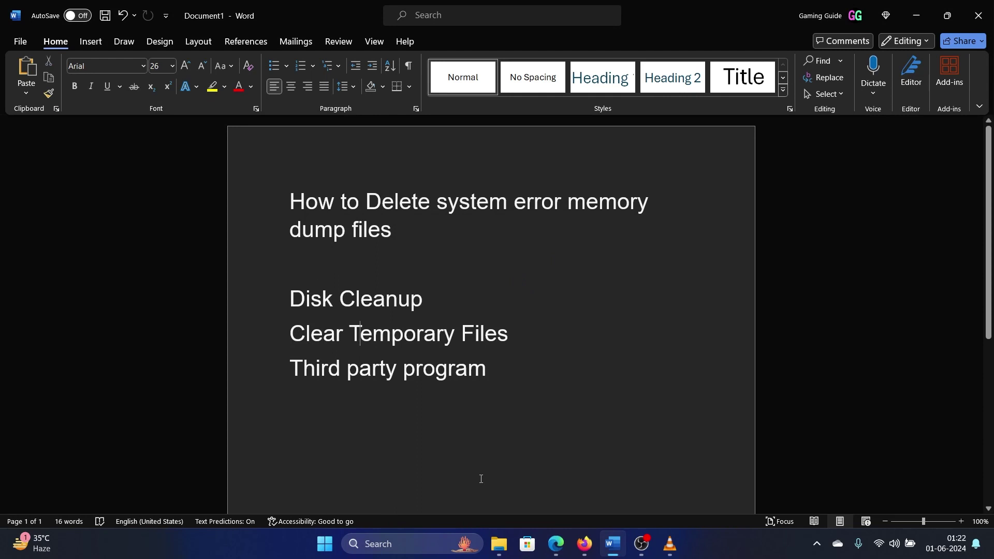
key(super+r)
text(te)
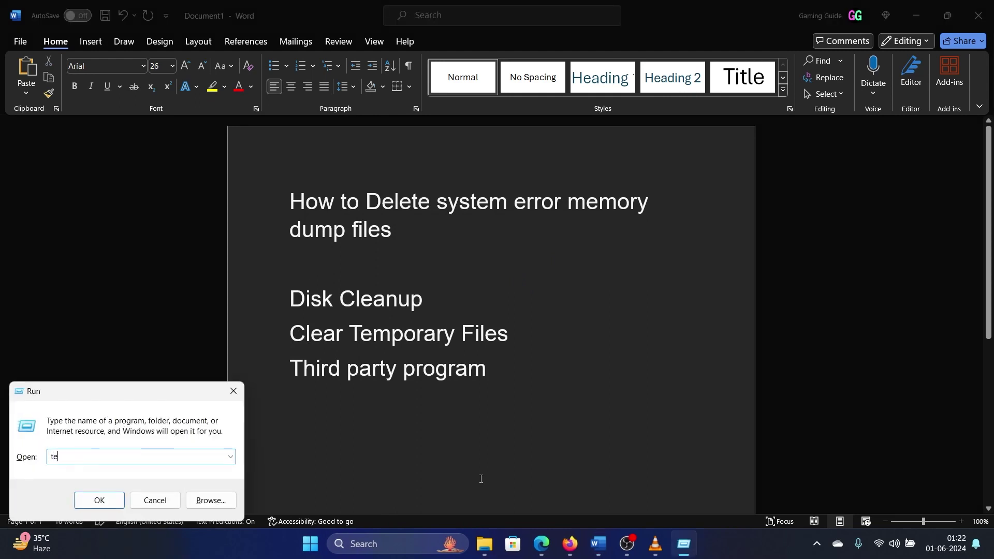
text(mp)
- Delete everything in the 'temp' folder, skip the two in-use files, and close the window
key(Return)
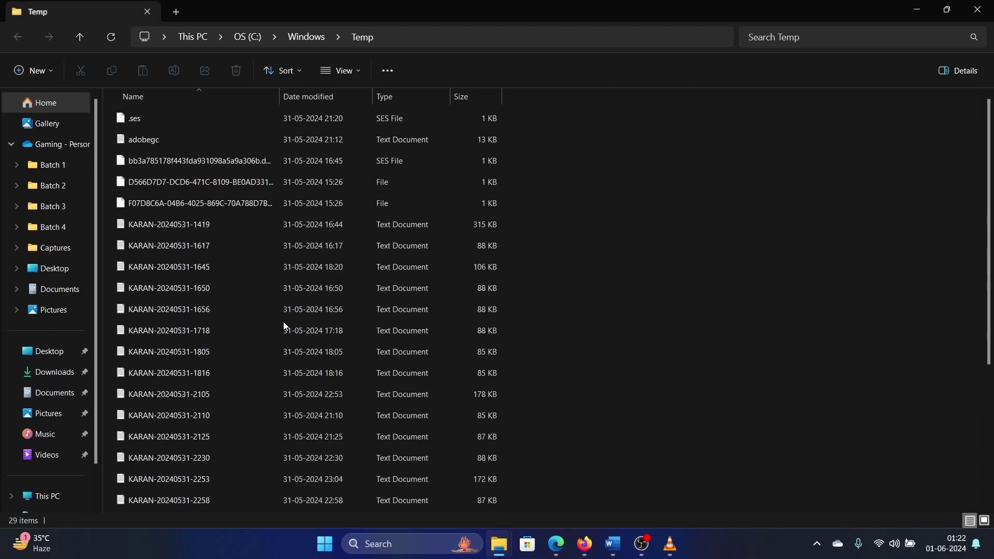
click(279, 329)
key(ctrl+a)
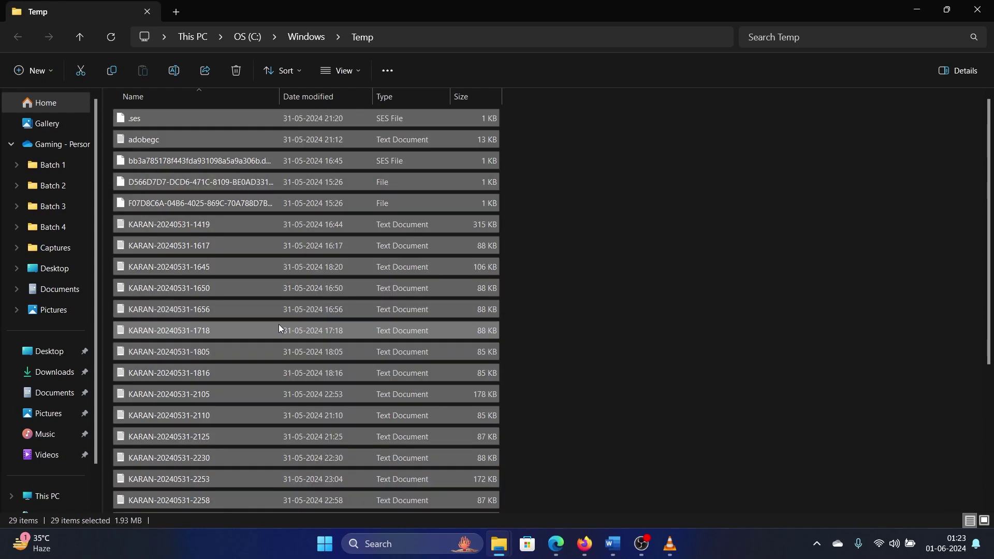
key(Delete)
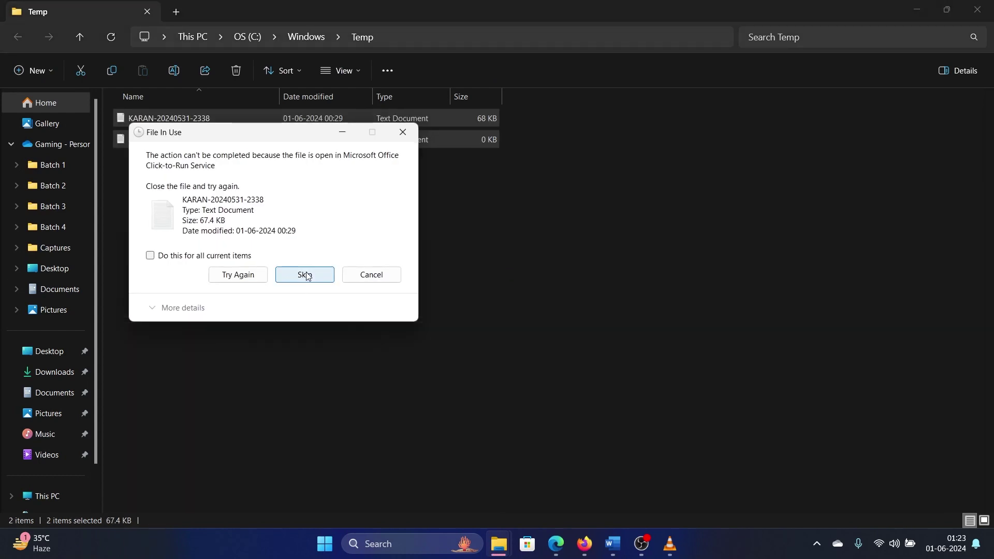
click(305, 276)
click(402, 132)
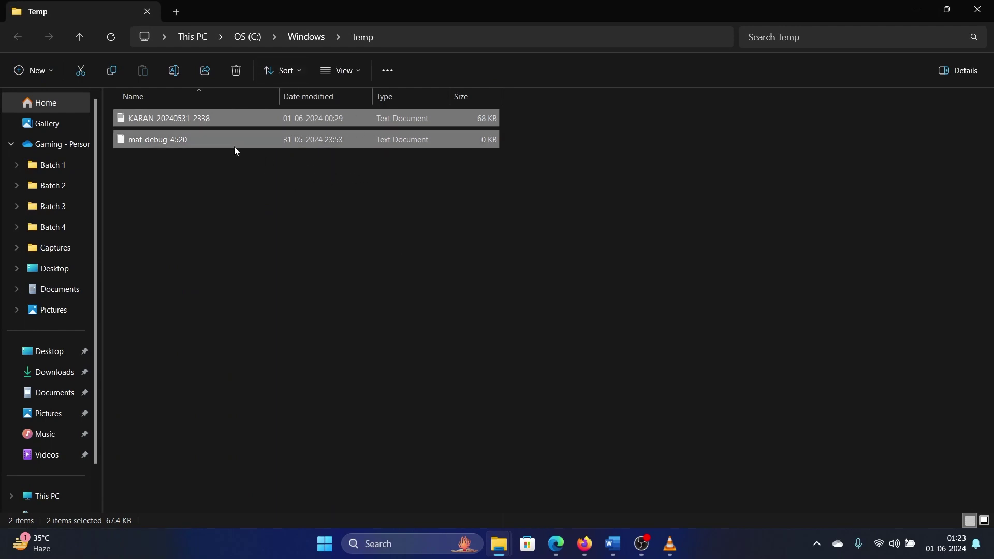
click(976, 10)
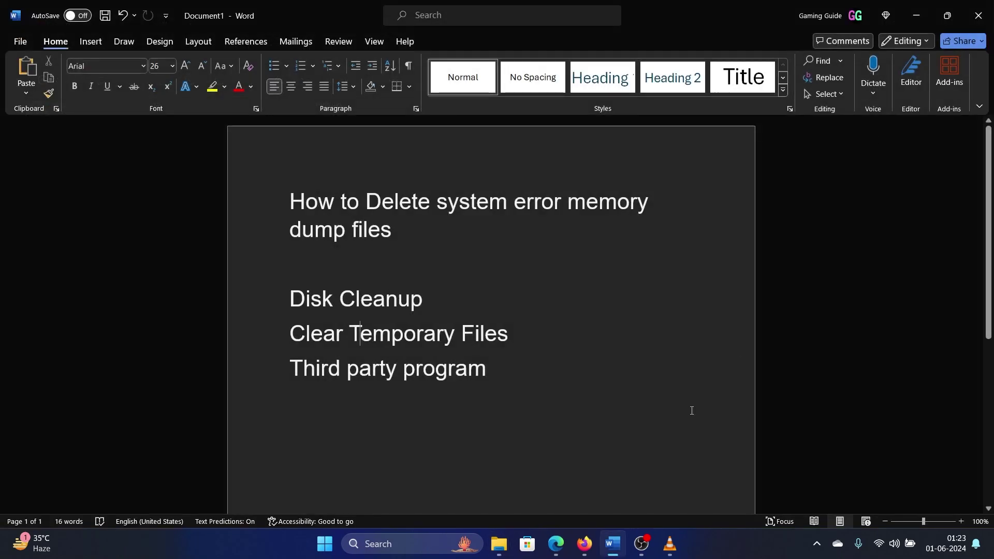
- Delete all 97 items in '%temp%' with admin permission, skipping in-use items, and close the window
key(super+r)
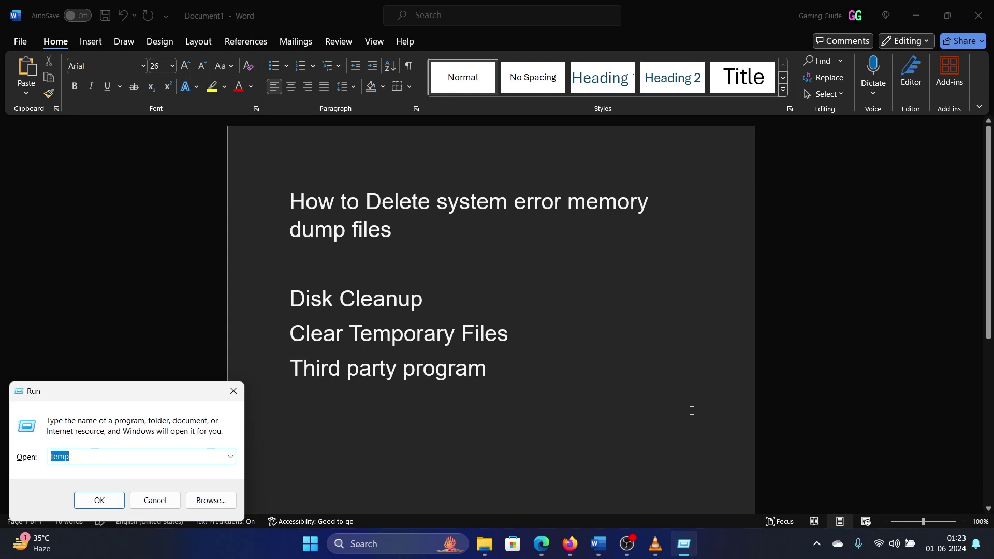
text(%temp)
text(%)
key(Return)
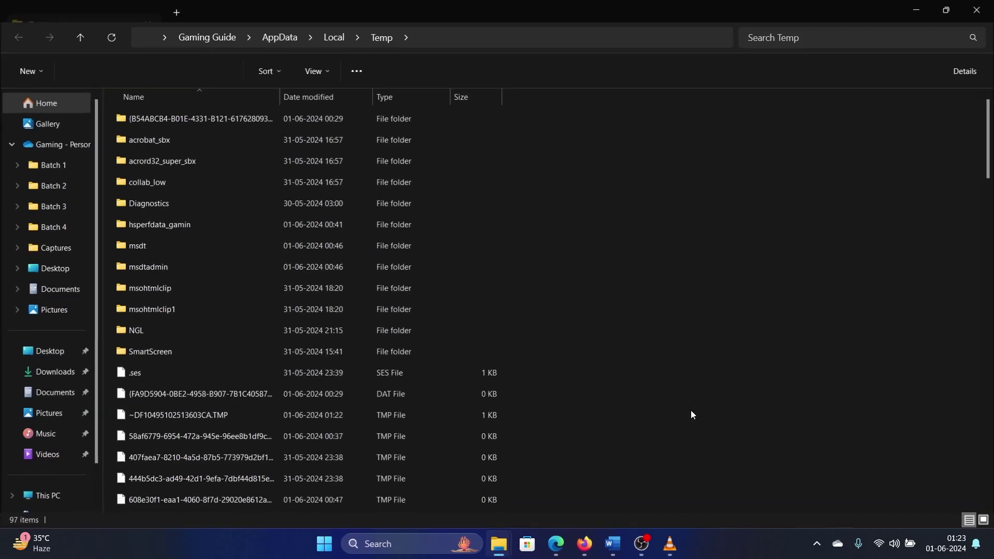
click(256, 288)
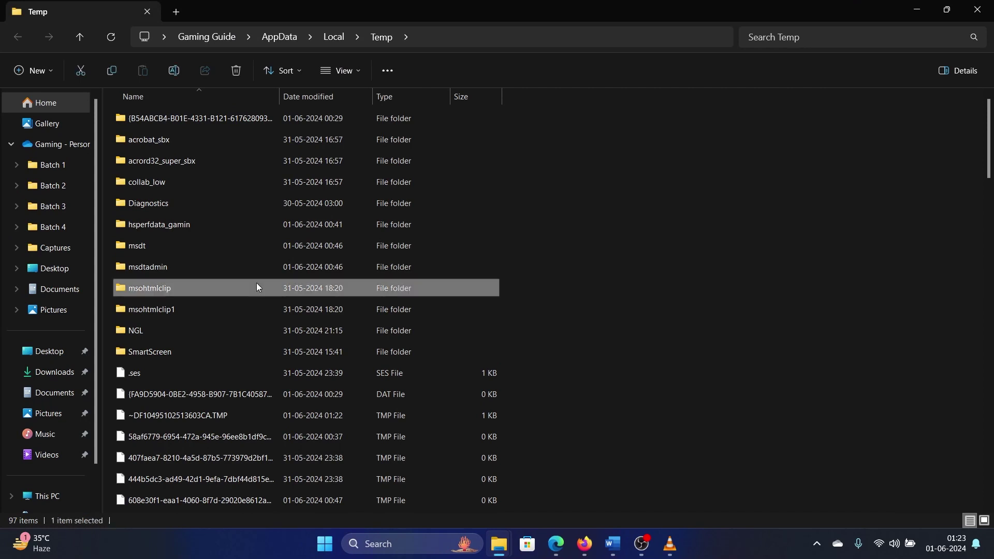
key(ctrl+a)
key(Delete)
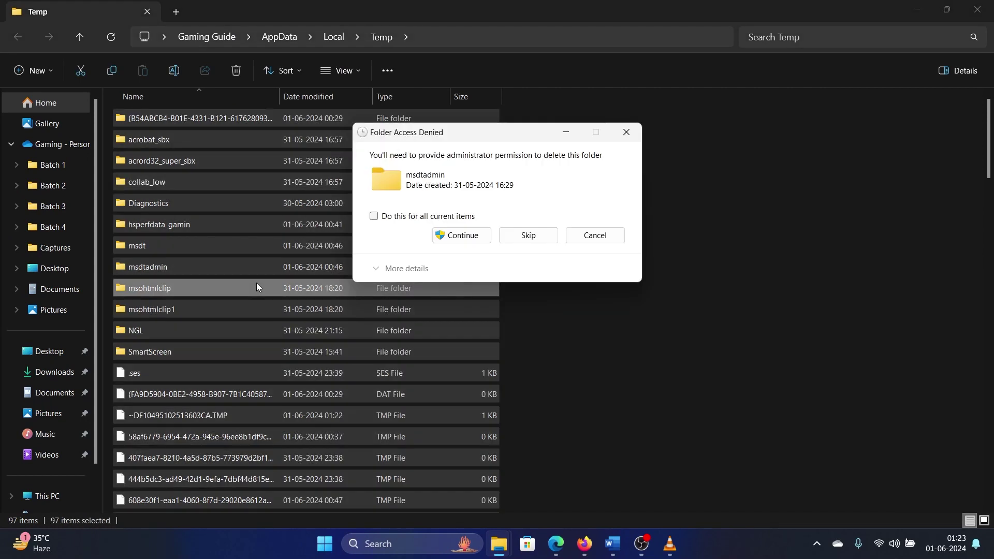
click(463, 235)
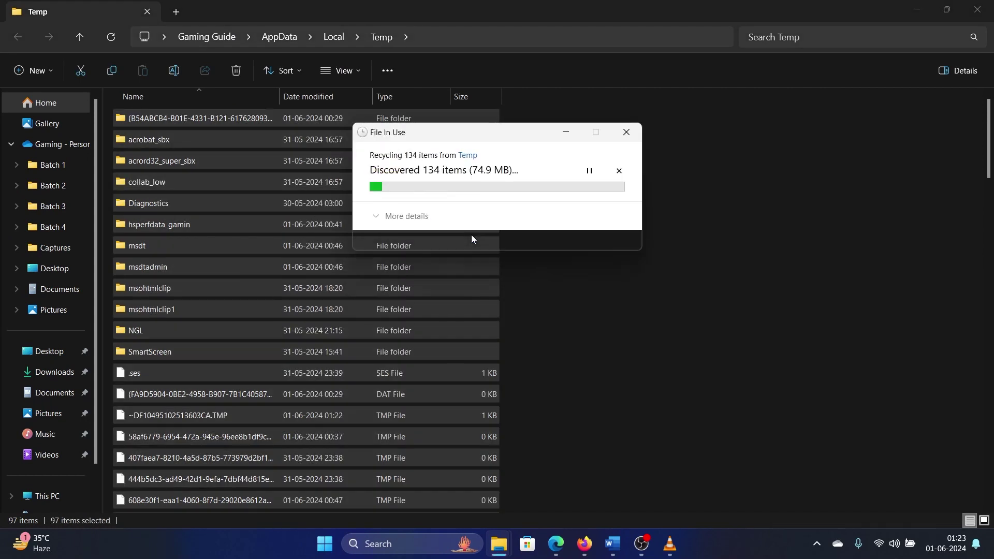
click(528, 264)
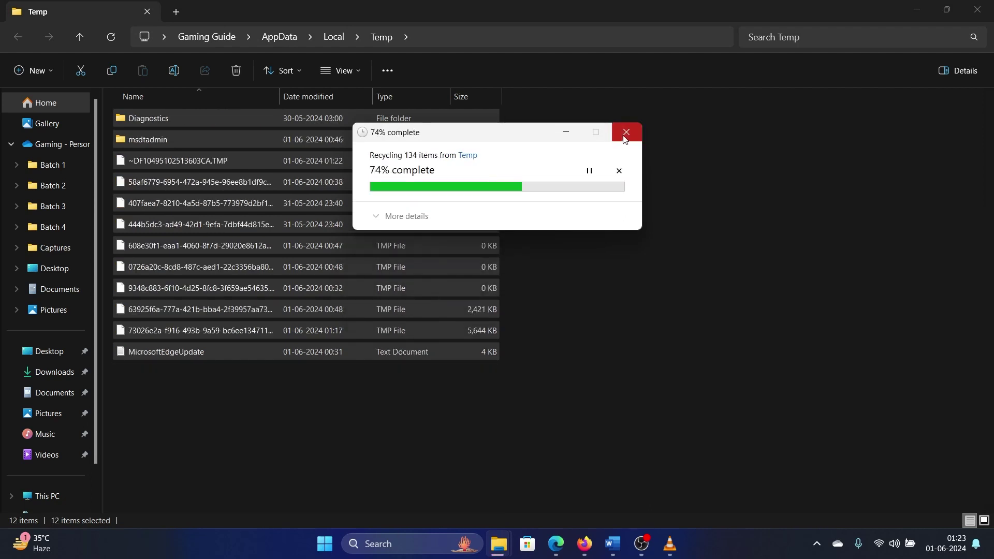
click(612, 543)
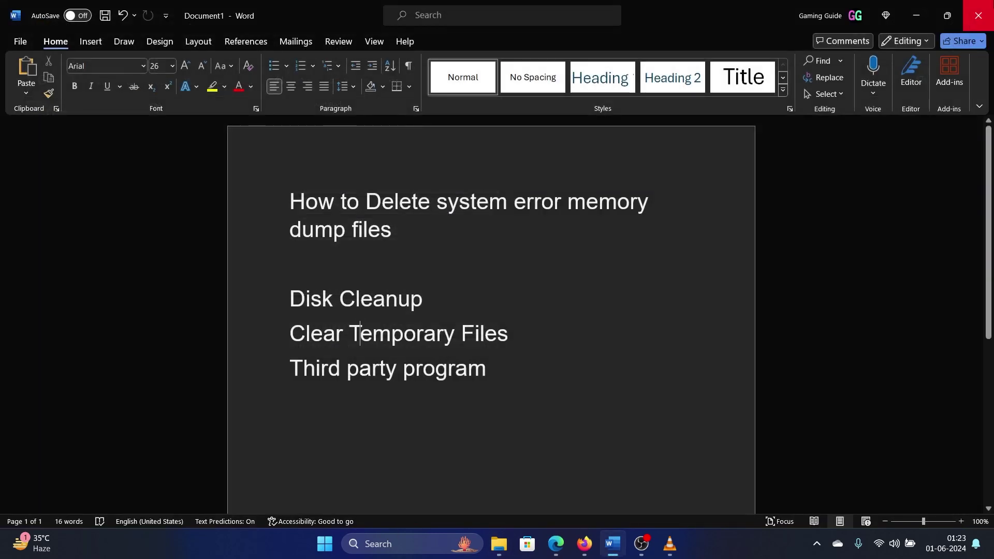
drag(290, 369, 483, 380)
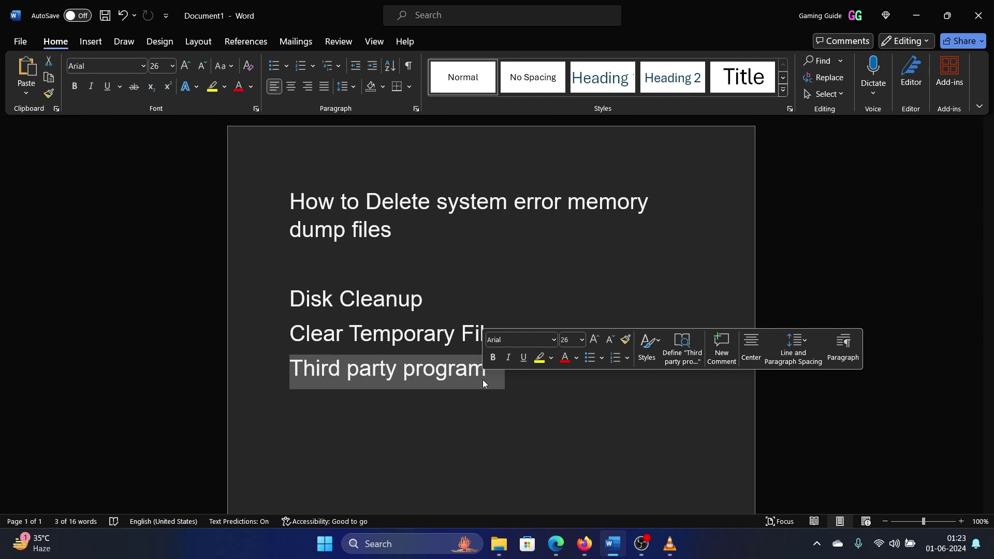
click(571, 423)
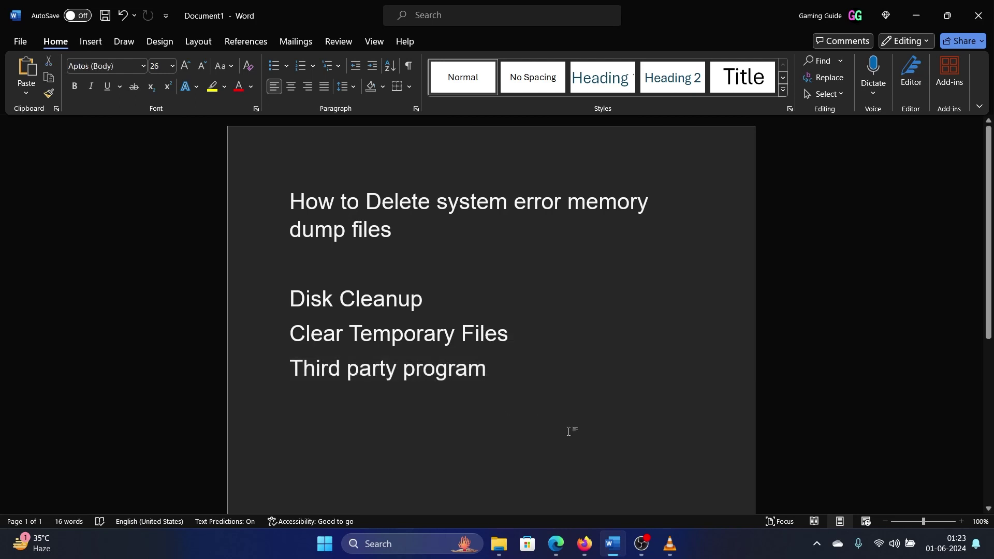